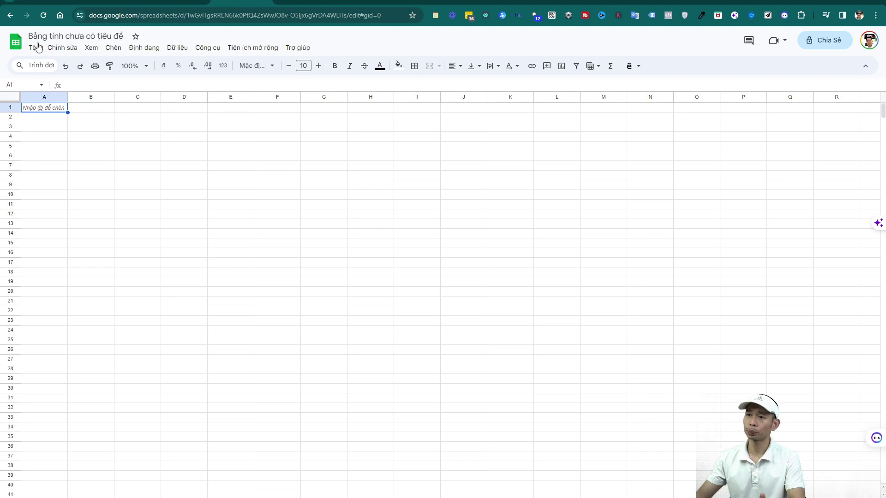
Go back to the Sheets home page and create a new spreadsheet from the Blank card
{"action": "left_click", "coordinate": [21, 45]}
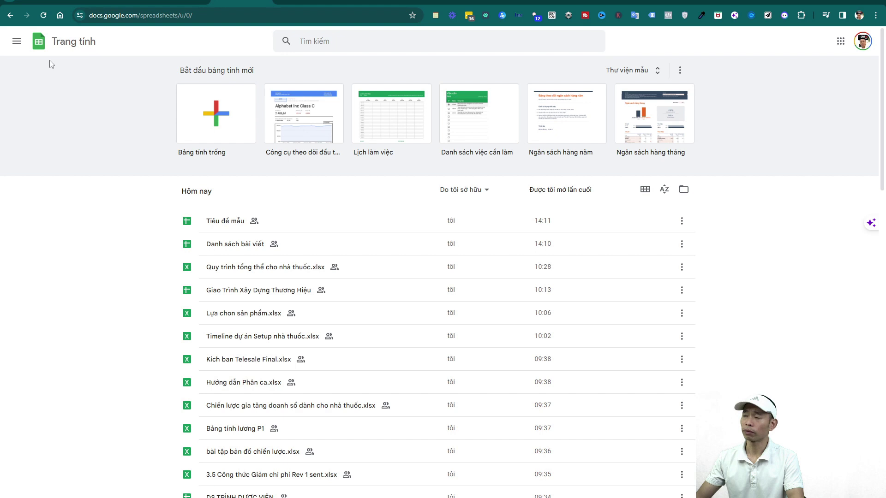
{"action": "left_click", "coordinate": [18, 43]}
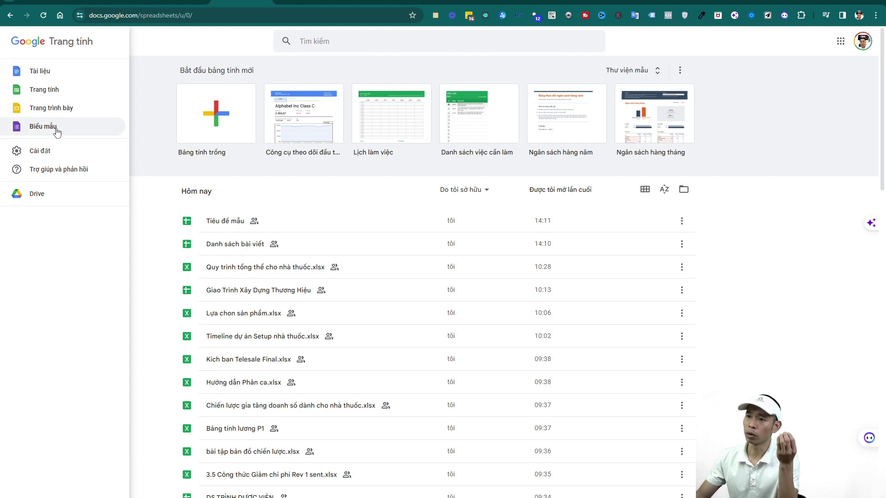
{"action": "left_click", "coordinate": [44, 91]}
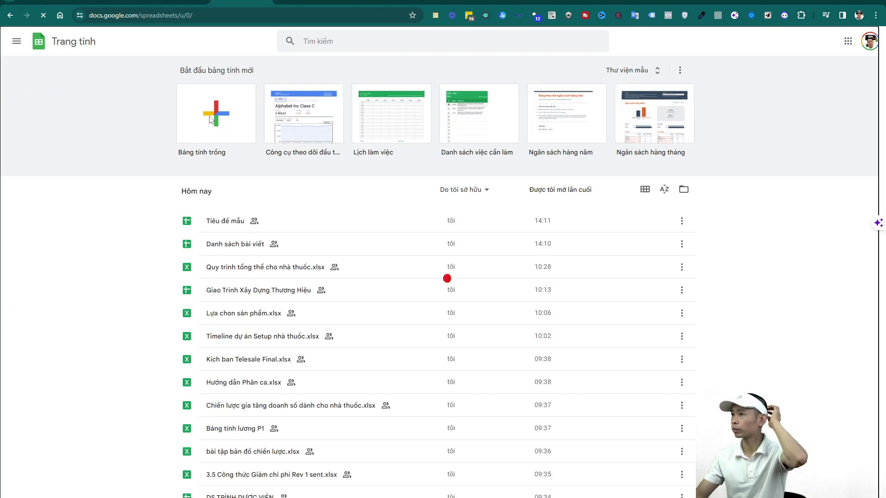
{"action": "left_click", "coordinate": [211, 117]}
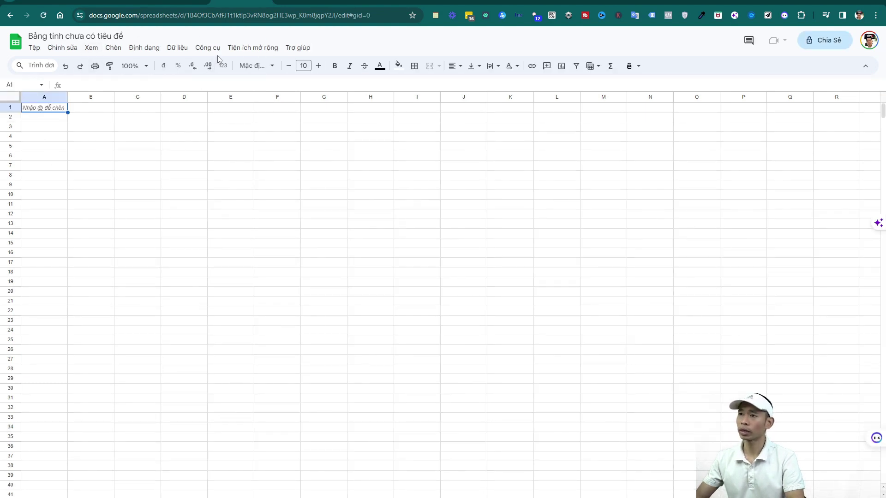
Title the blank spreadsheet 'Khảo sát tình hình kinh doanh'
{"action": "left_click", "coordinate": [204, 49]}
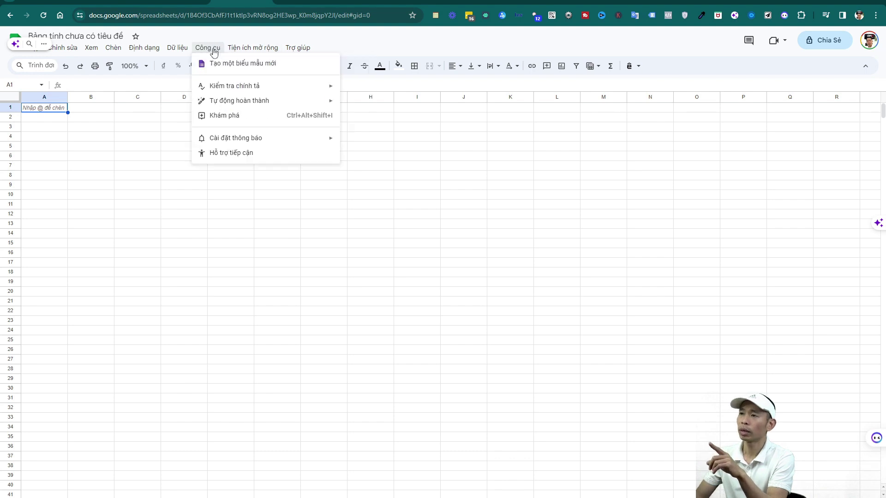
{"action": "left_click", "coordinate": [81, 35]}
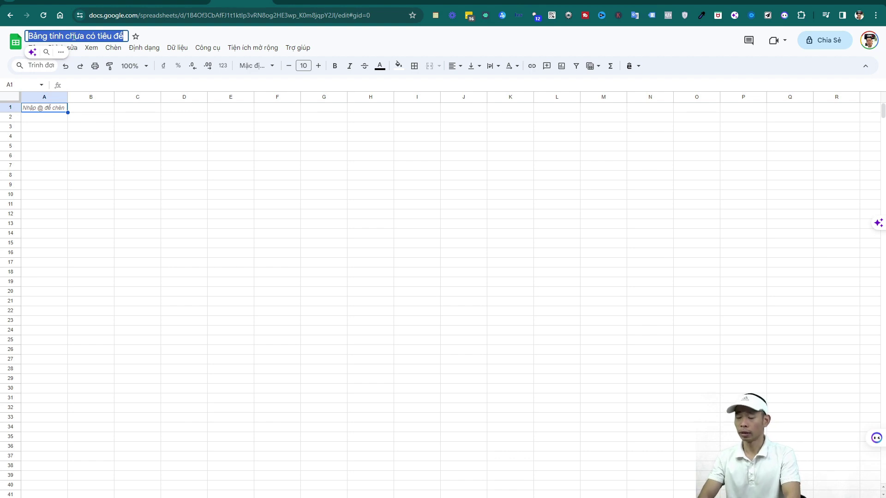
{"action": "type", "text": "Khao"}
{"action": "type", "text": " sát"}
{"action": "type", "text": " t"}
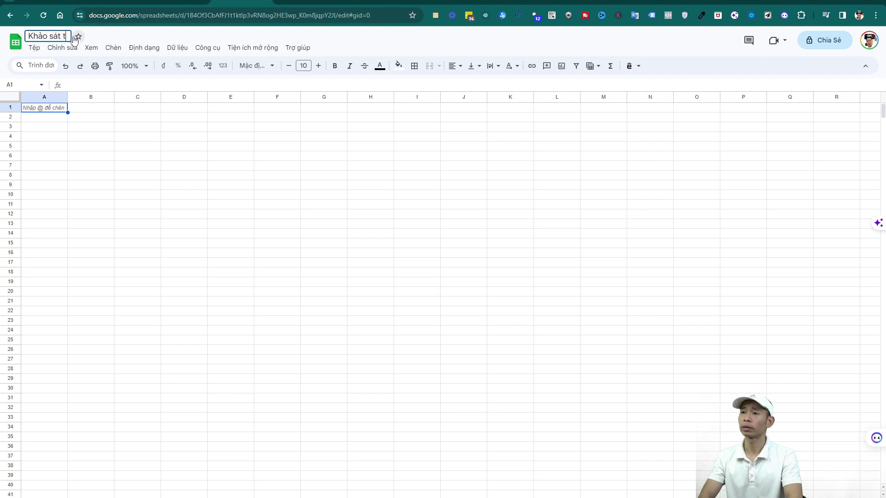
{"action": "type", "text": "inh hinh"}
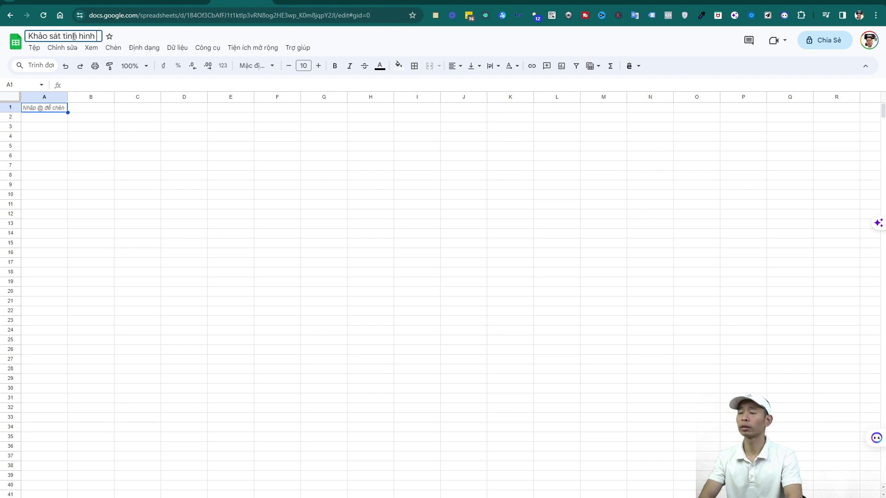
{"action": "type", "text": " kinh doanh"}
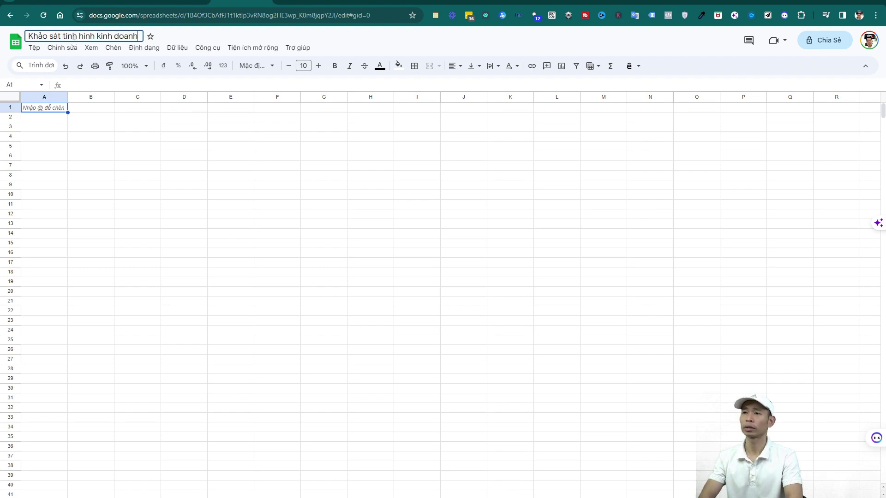
{"action": "left_click", "coordinate": [277, 126]}
{"action": "left_click", "coordinate": [207, 47]}
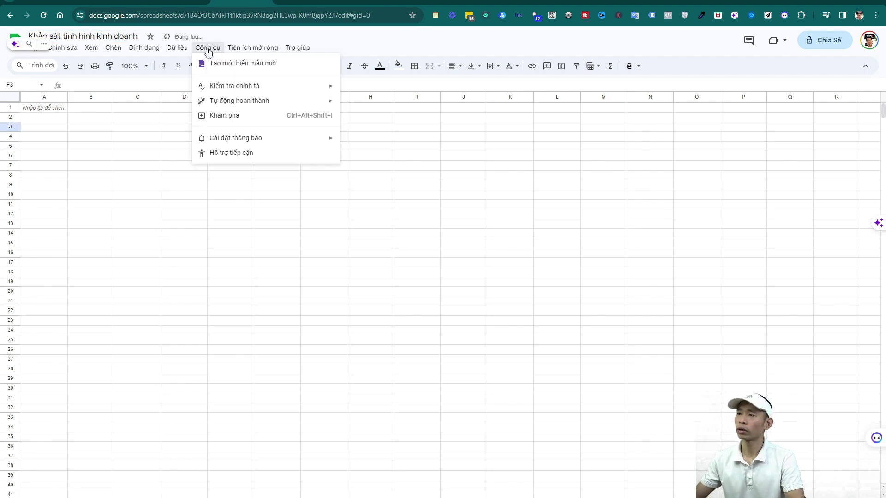
Create a linked form from Tools and title its first question 'Bạn có hài lòng về cách lãnh đạo của công ty không?'
{"action": "left_click", "coordinate": [232, 64]}
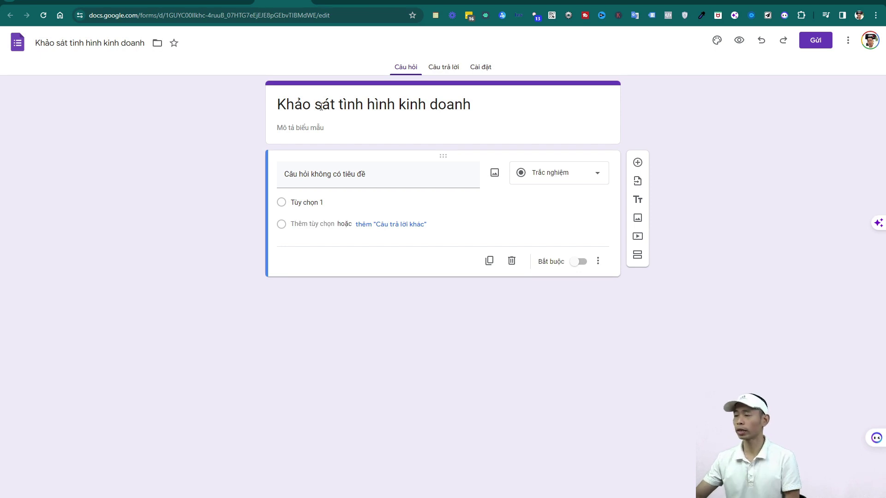
{"action": "left_click", "coordinate": [443, 178]}
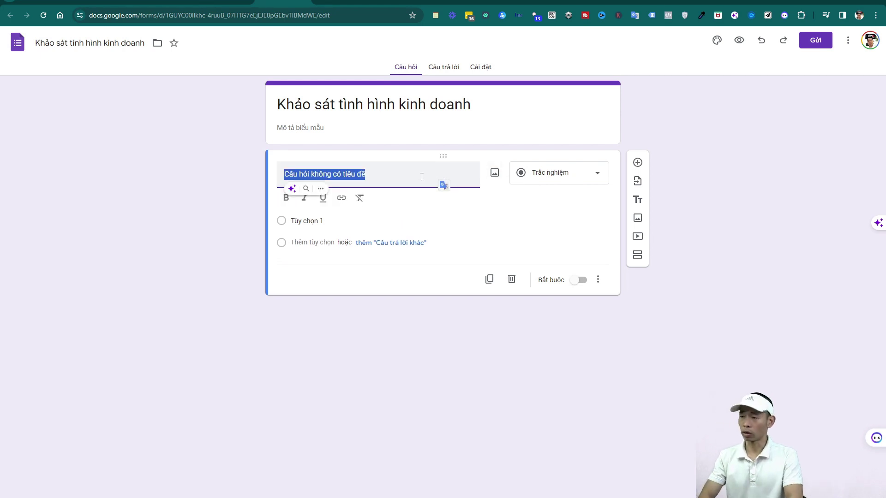
{"action": "type", "text": "Bạn "}
{"action": "type", "text": "co"}
{"action": "type", "text": " hài long về cach lanh đạo c"}
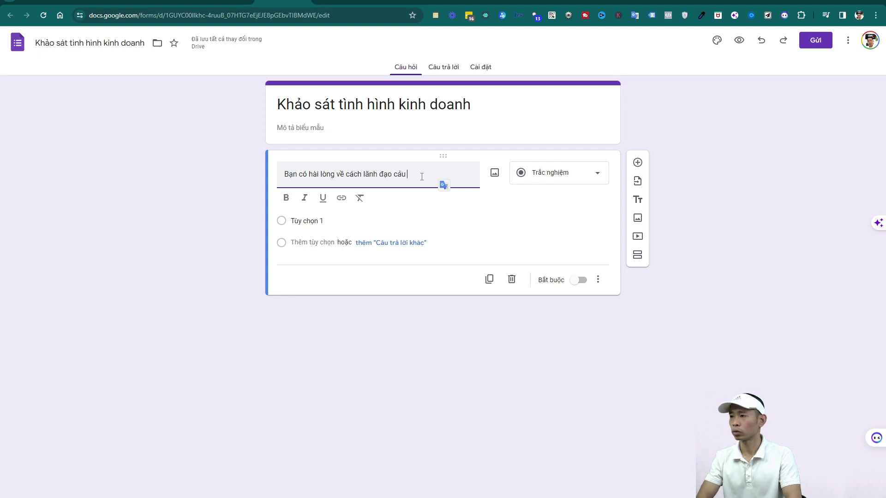
{"action": "type", "text": "uủa co"}
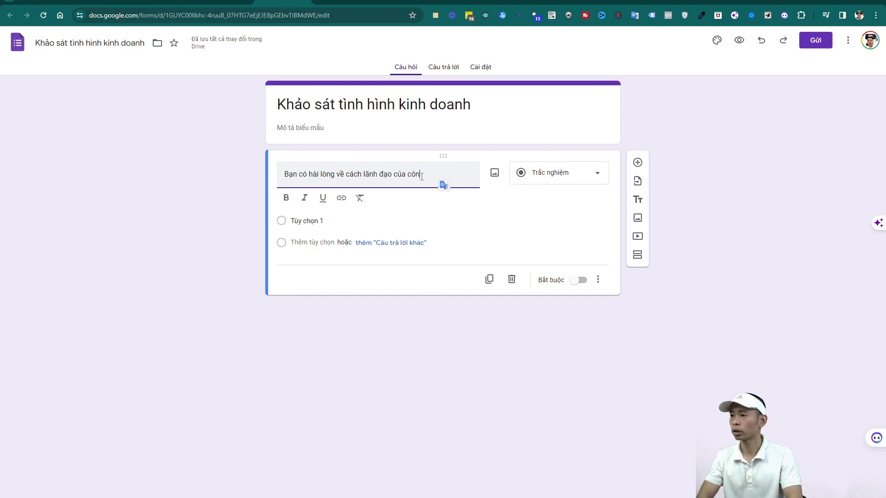
{"action": "type", "text": "ng ty không?"}
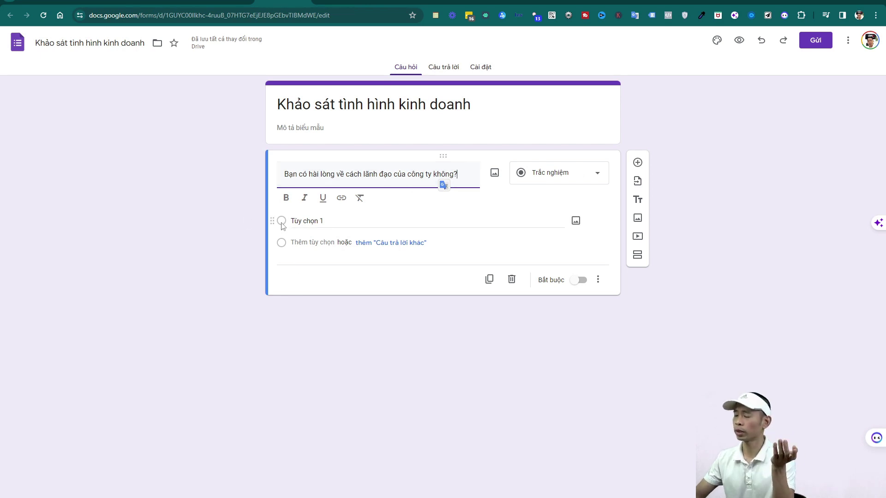
Give the leadership question the choices 'Có' and 'Không', keep it multiple choice, and make it required
{"action": "left_click", "coordinate": [346, 222]}
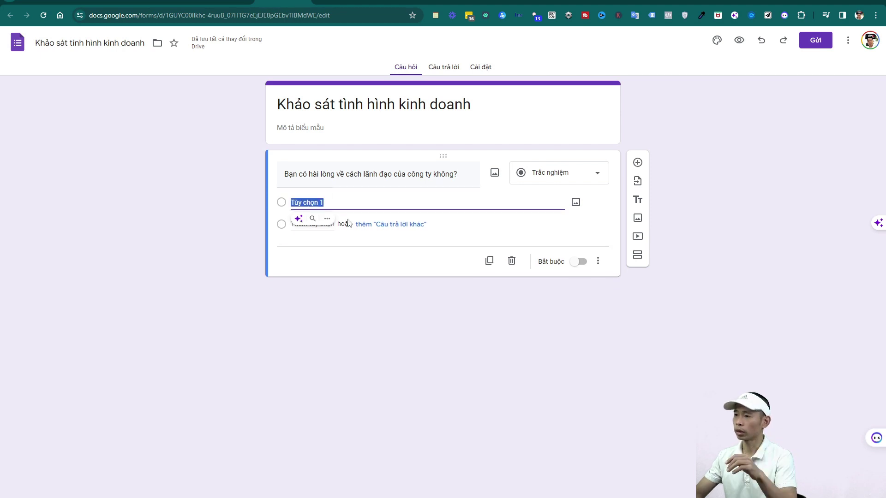
{"action": "type", "text": "Có"}
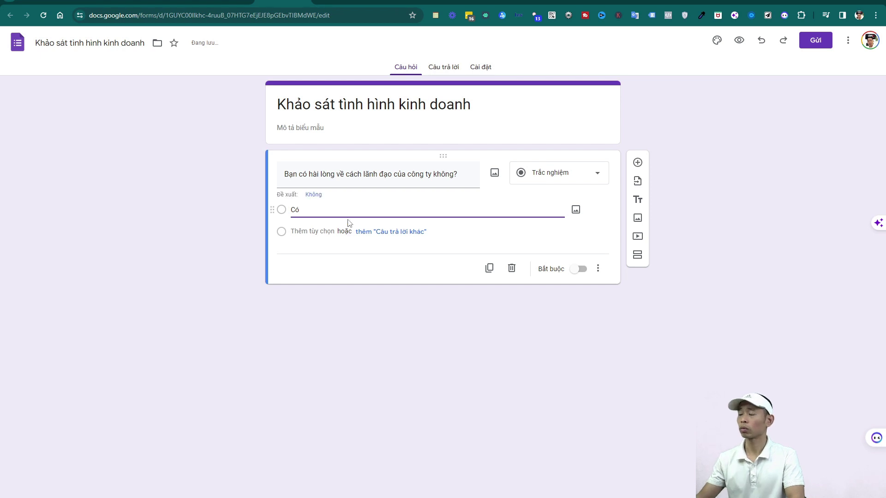
{"action": "left_click", "coordinate": [307, 230]}
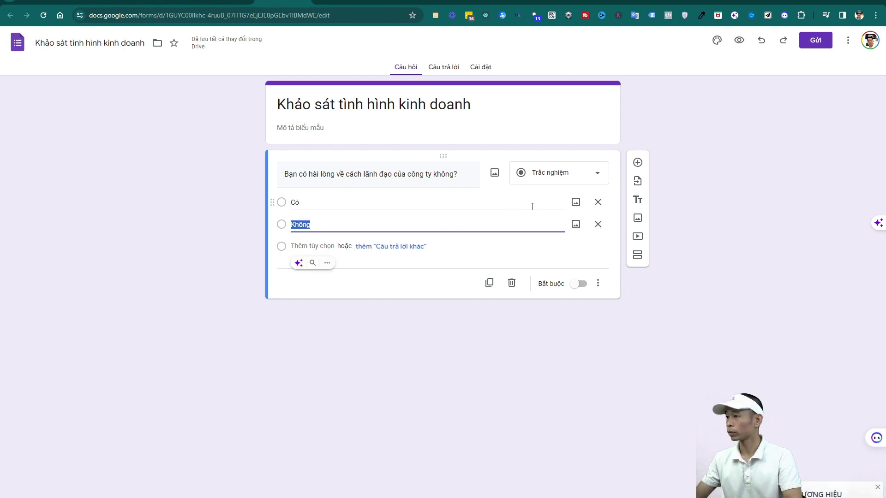
{"action": "left_click", "coordinate": [530, 202]}
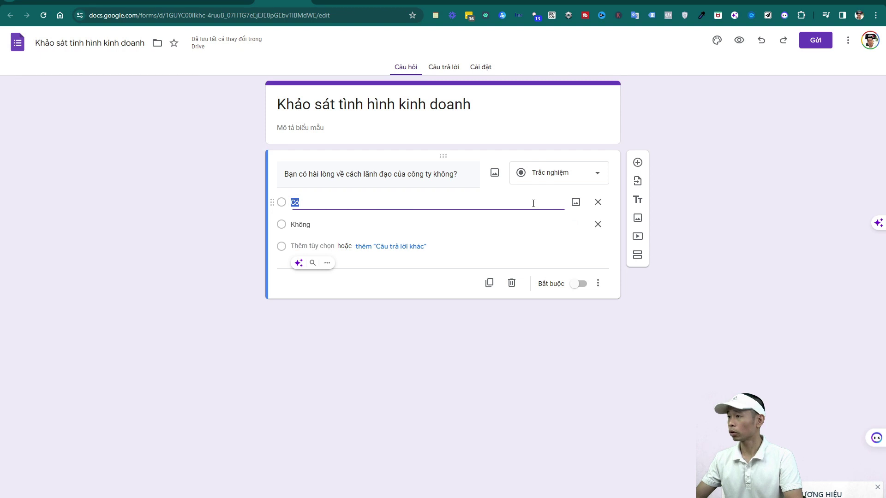
{"action": "left_click", "coordinate": [577, 176]}
{"action": "left_click", "coordinate": [578, 177]}
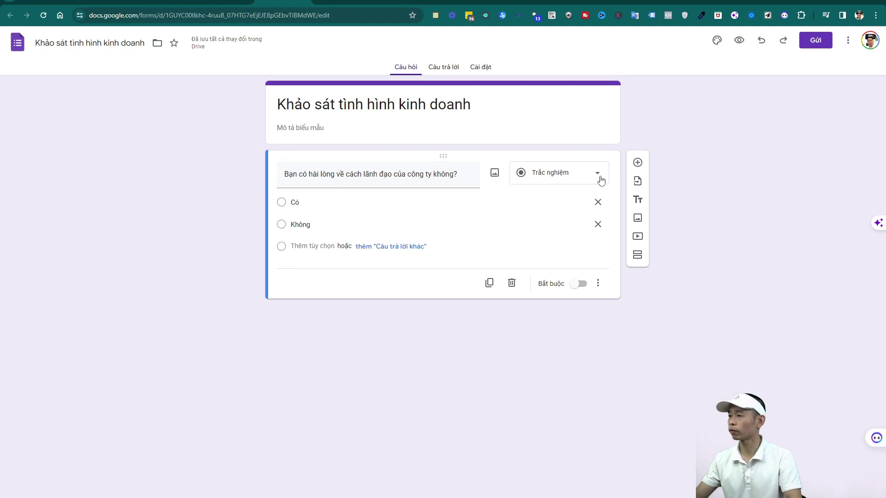
{"action": "left_click", "coordinate": [589, 285]}
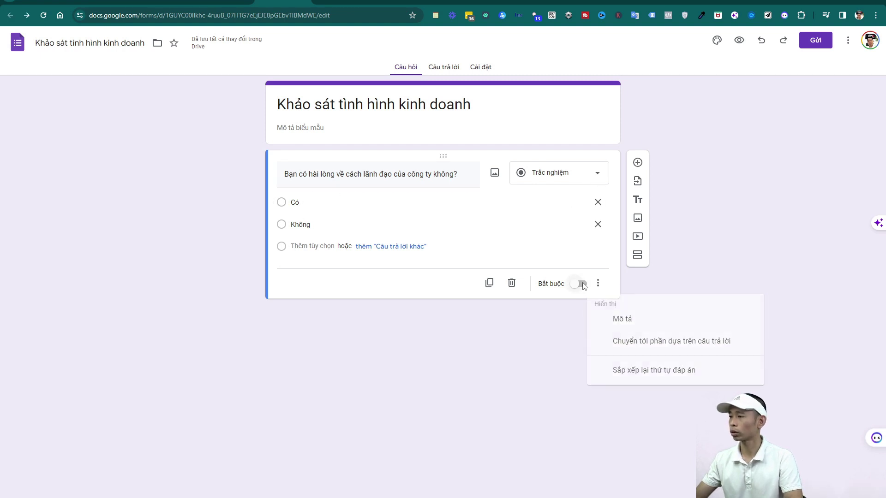
{"action": "left_click", "coordinate": [582, 287]}
{"action": "left_click", "coordinate": [572, 289]}
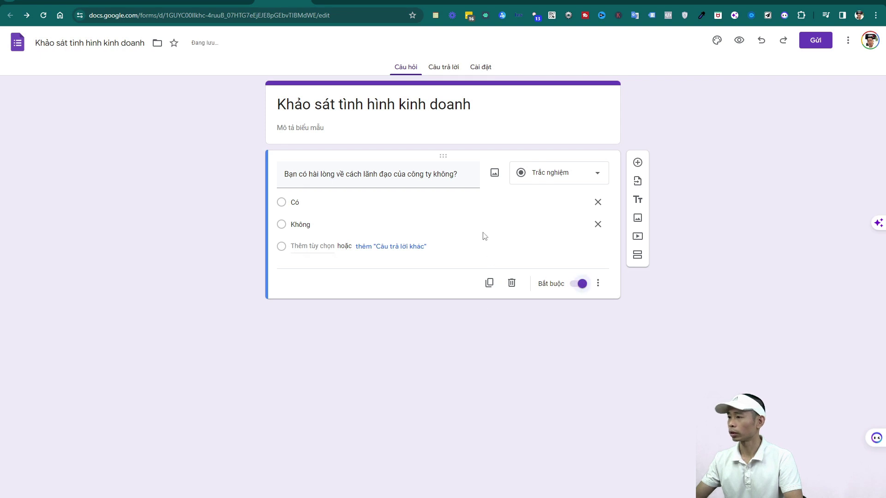
Put a required short-answer 'Họ và tên' question above the leadership question, then add another question
{"action": "left_click", "coordinate": [638, 162]}
{"action": "left_click_drag", "start_coordinate": [443, 245], "coordinate": [421, 152]}
{"action": "type", "text": "Ha va"}
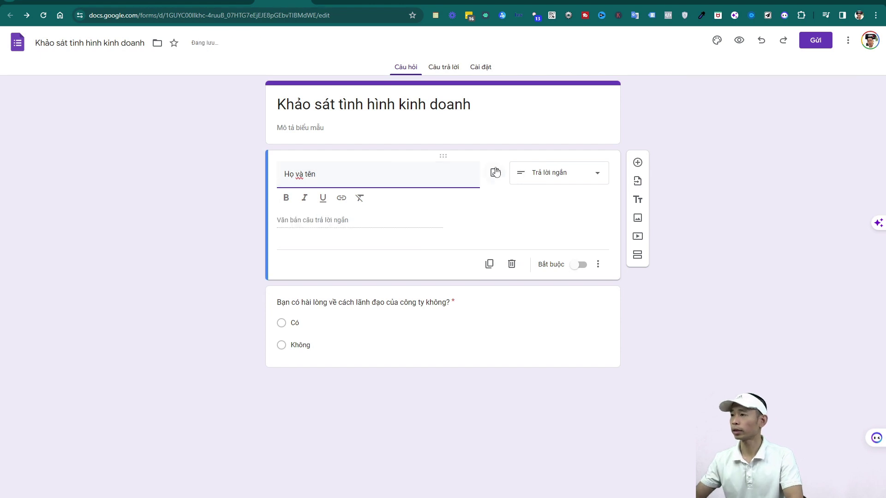
{"action": "left_click", "coordinate": [584, 269]}
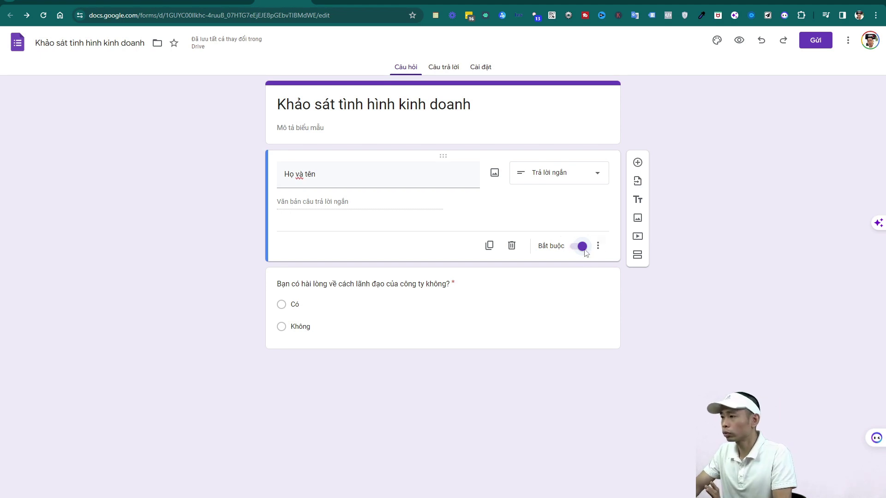
{"action": "left_click", "coordinate": [557, 175]}
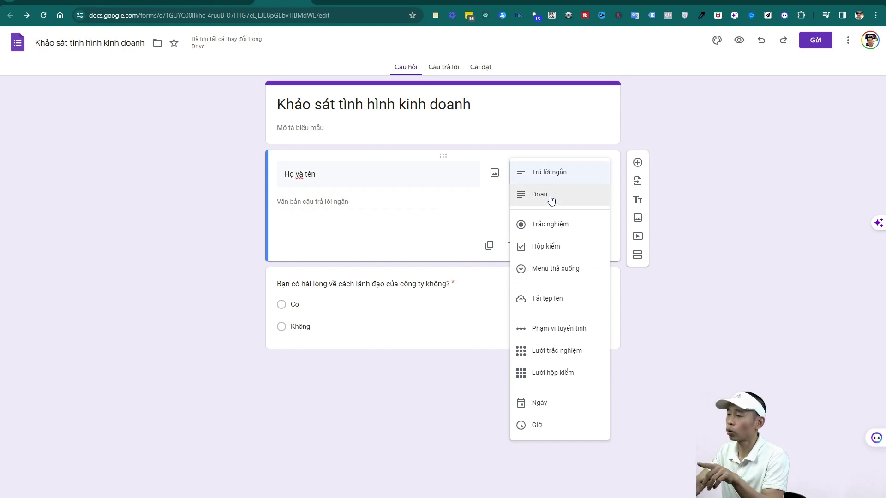
{"action": "left_click", "coordinate": [545, 177]}
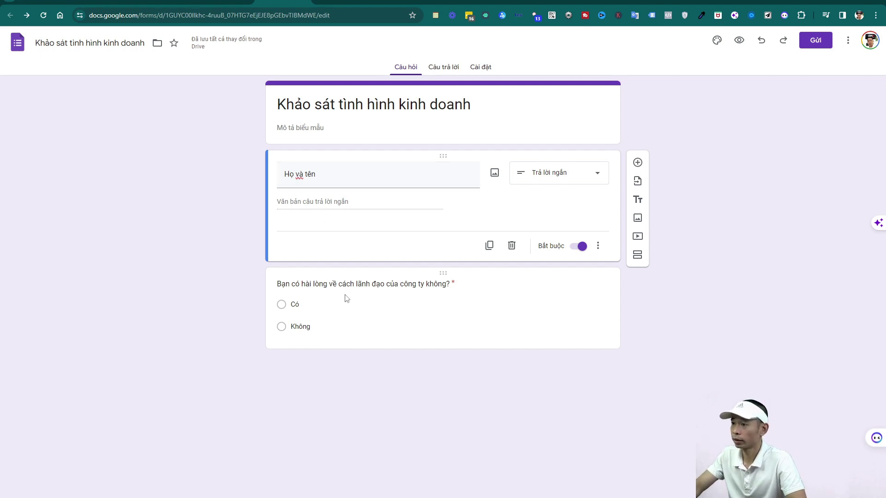
{"action": "left_click", "coordinate": [637, 163]}
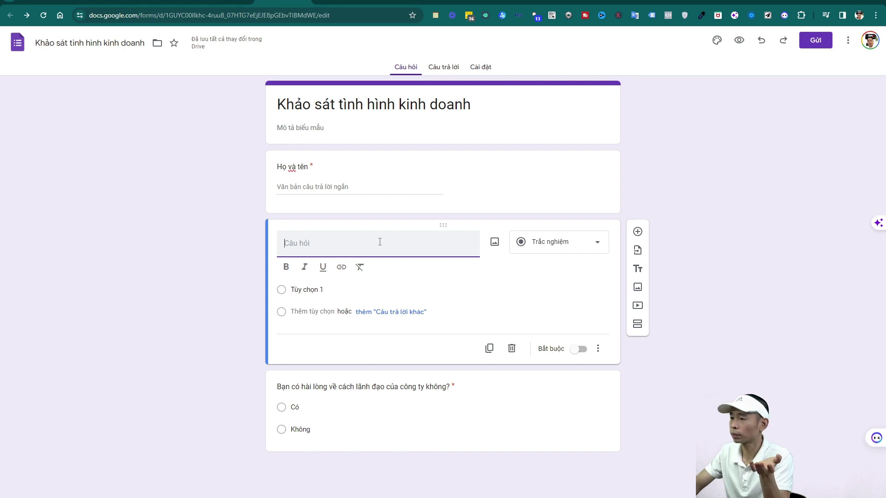
Try the new question as a dropdown with two options, then switch it to Paragraph
{"action": "left_click", "coordinate": [555, 245]}
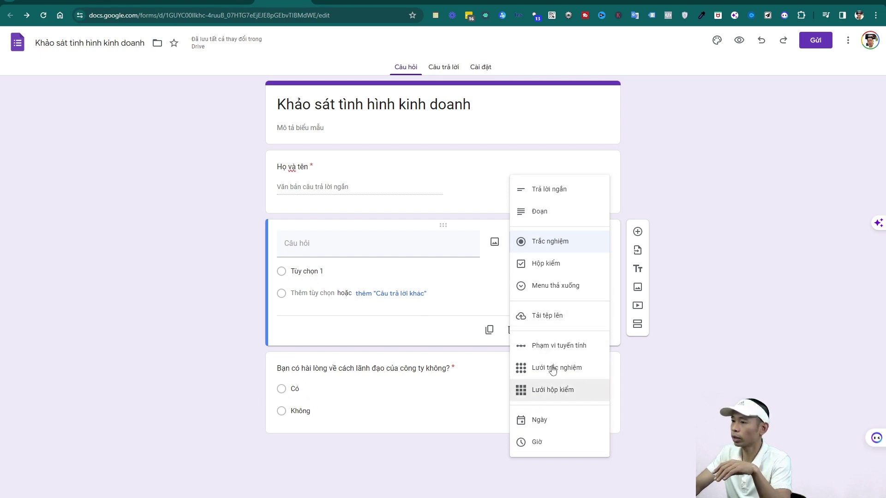
{"action": "left_click", "coordinate": [552, 289]}
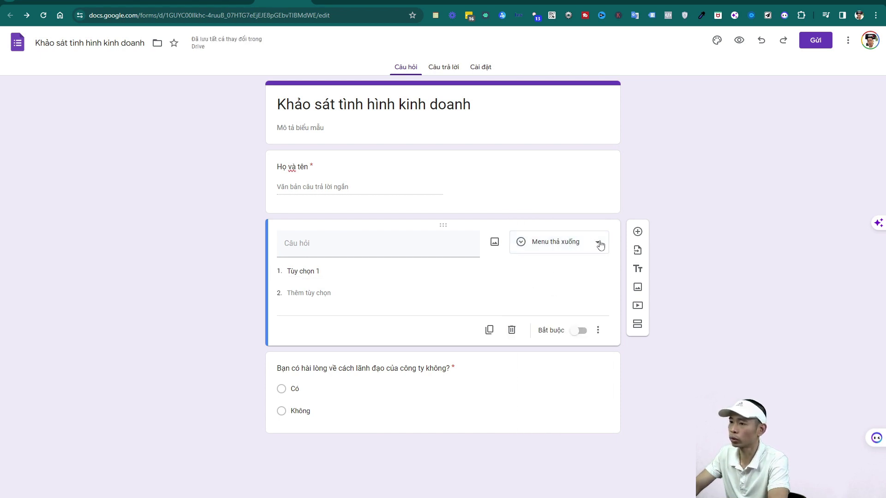
{"action": "left_click", "coordinate": [329, 271]}
{"action": "left_click", "coordinate": [339, 298]}
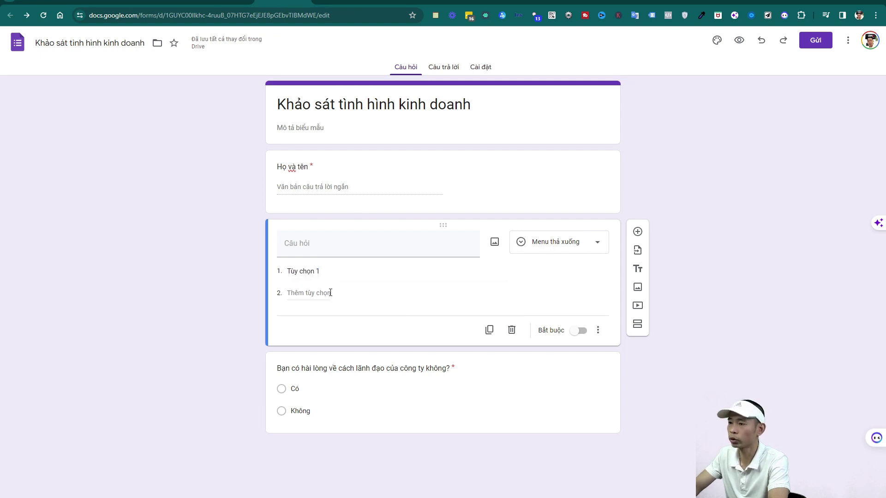
{"action": "left_click", "coordinate": [334, 297]}
{"action": "left_click", "coordinate": [589, 243]}
{"action": "left_click", "coordinate": [535, 167]}
Title it 'Bạn có ý tưởng gì để cải tiến công việc tốt hơn không?' and make it required
{"action": "left_click", "coordinate": [386, 247]}
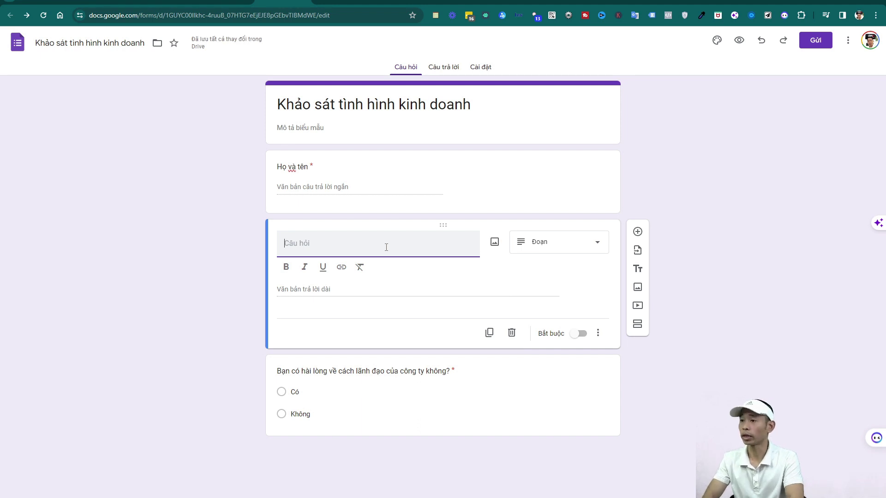
{"action": "type", "text": "B"}
{"action": "key", "text": "BackSpace"}
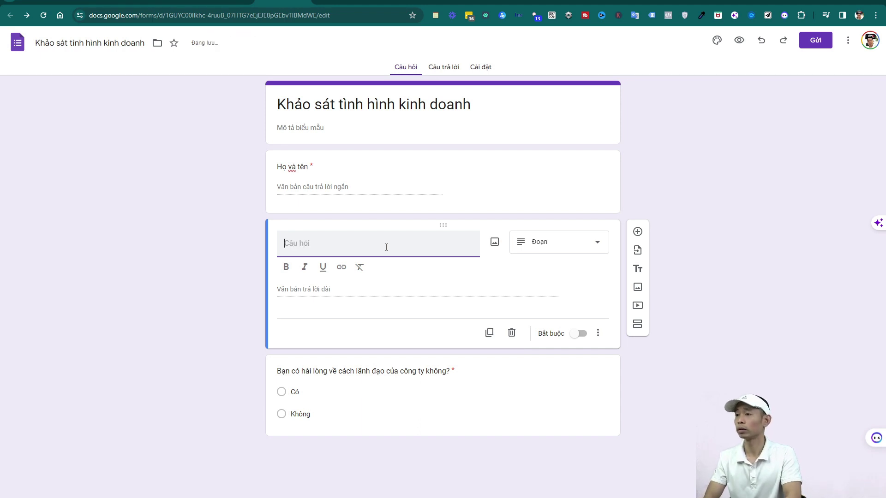
{"action": "type", "text": "Ban"}
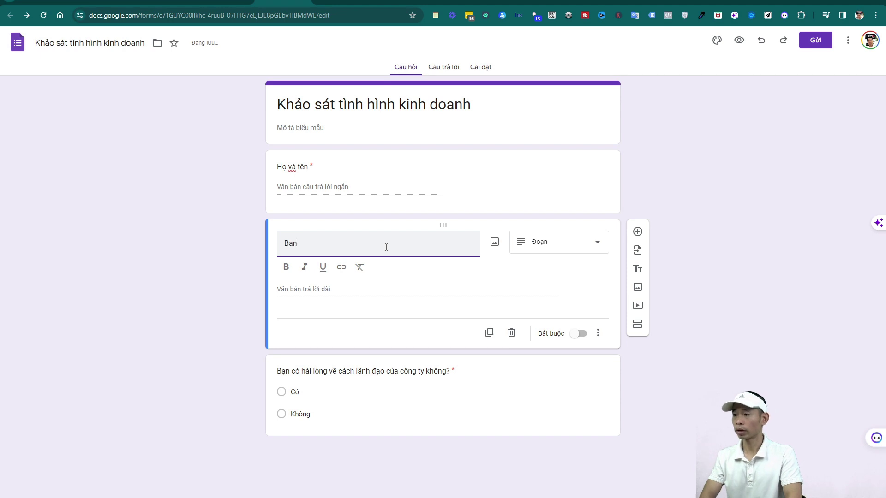
{"action": "type", "text": " có ý tương gì để cái tiến công việc tôt hơn kho"}
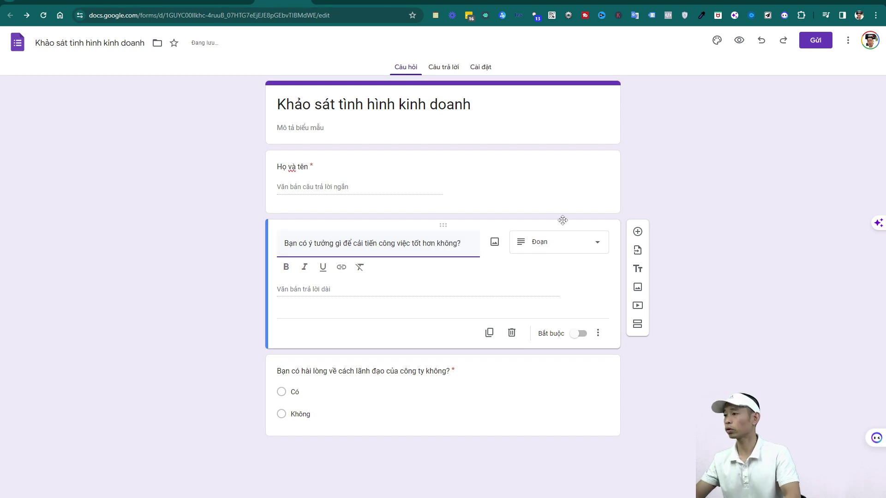
{"action": "left_click", "coordinate": [655, 191]}
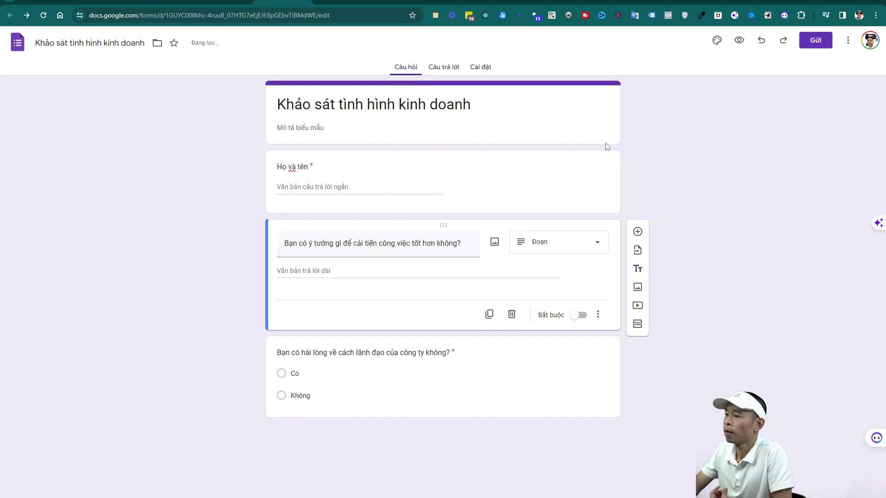
{"action": "left_click", "coordinate": [581, 318]}
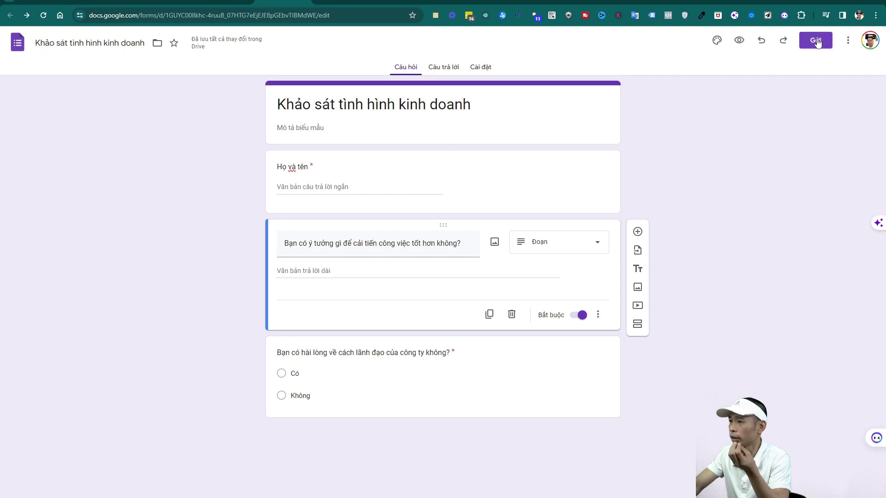
{"action": "left_click", "coordinate": [715, 41]}
Try red, orange and green theme colours, then insert the basketball image as the form header
{"action": "left_click", "coordinate": [766, 347]}
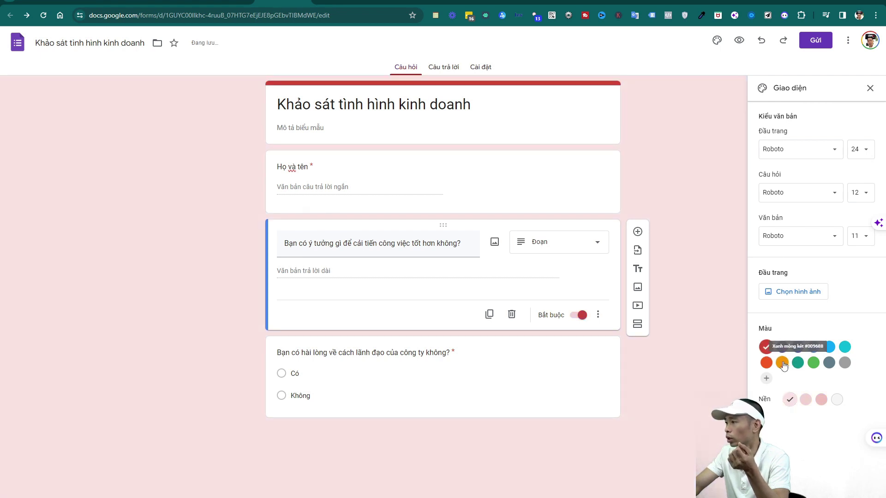
{"action": "left_click", "coordinate": [782, 362]}
{"action": "left_click", "coordinate": [813, 362]}
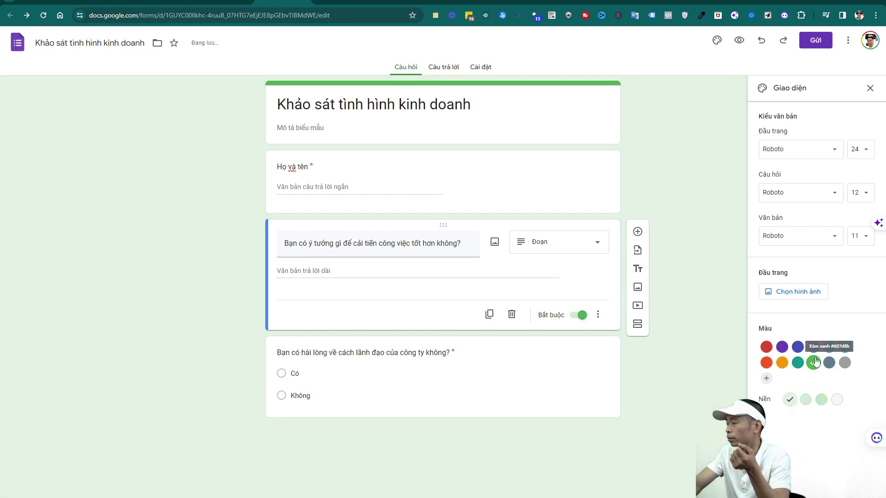
{"action": "left_click", "coordinate": [783, 293]}
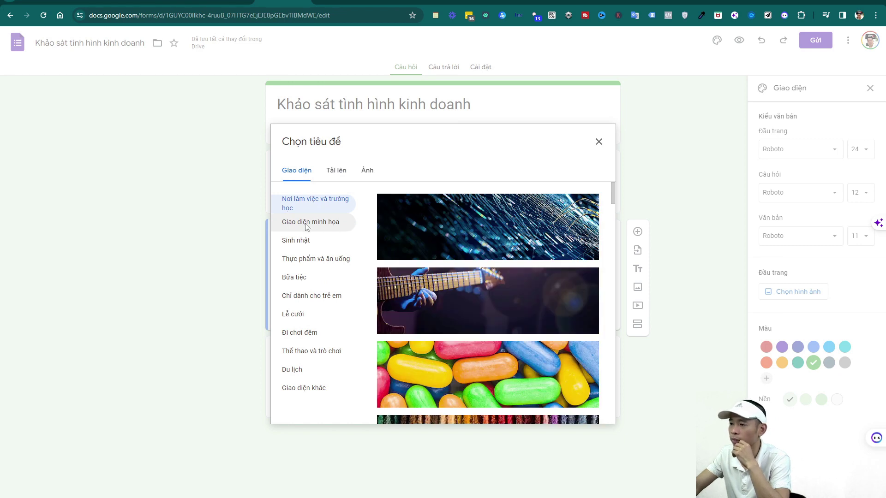
{"action": "left_click", "coordinate": [482, 300]}
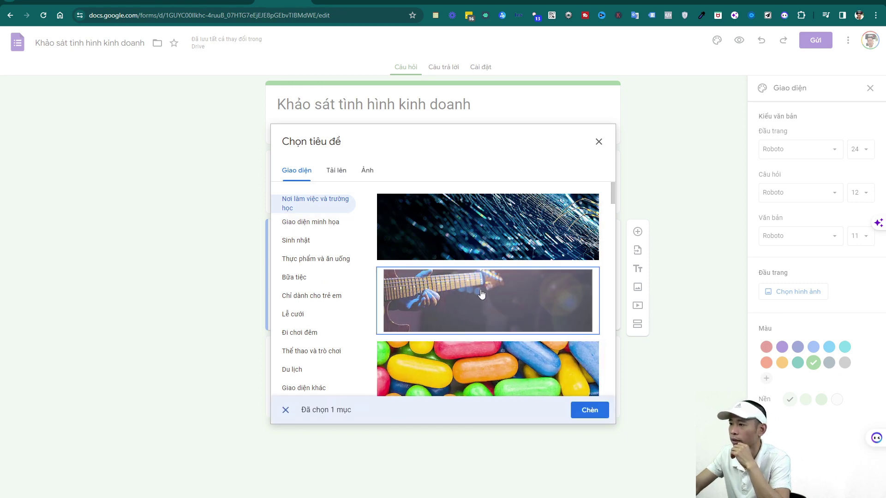
{"action": "scroll", "coordinate": [482, 295], "scroll_direction": "down", "scroll_amount": 5}
{"action": "left_click", "coordinate": [490, 308]}
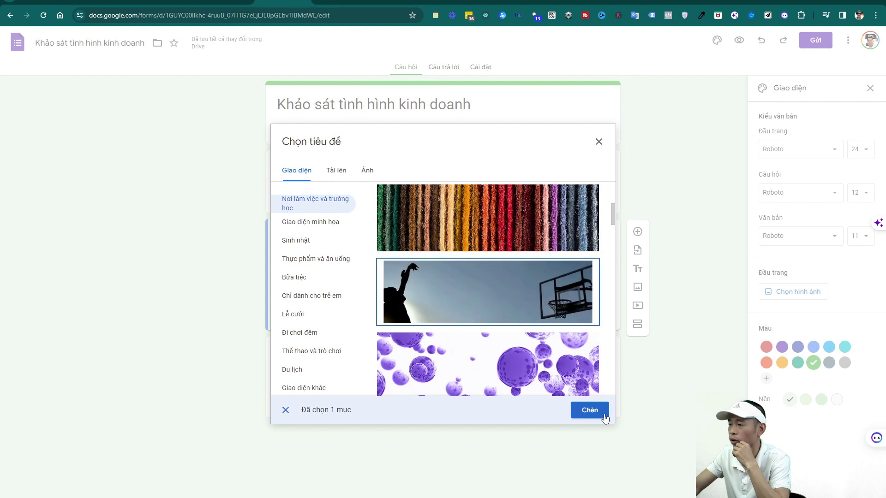
{"action": "left_click", "coordinate": [589, 410]}
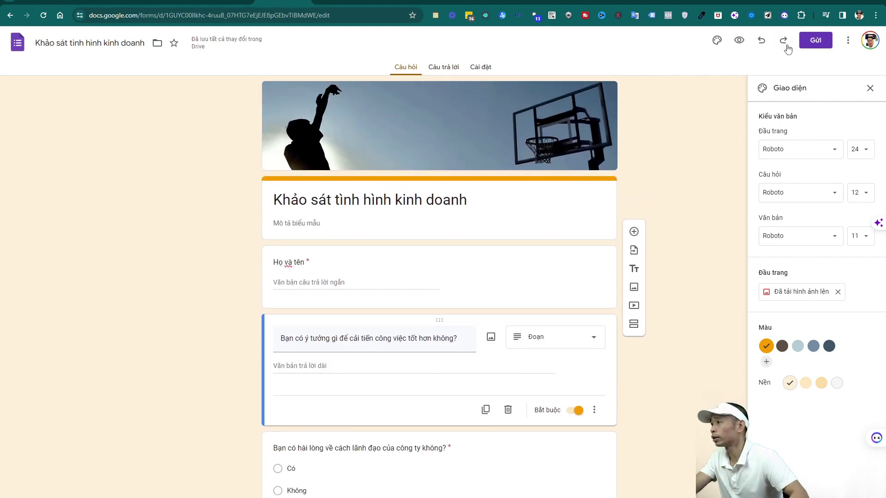
{"action": "left_click", "coordinate": [818, 45]}
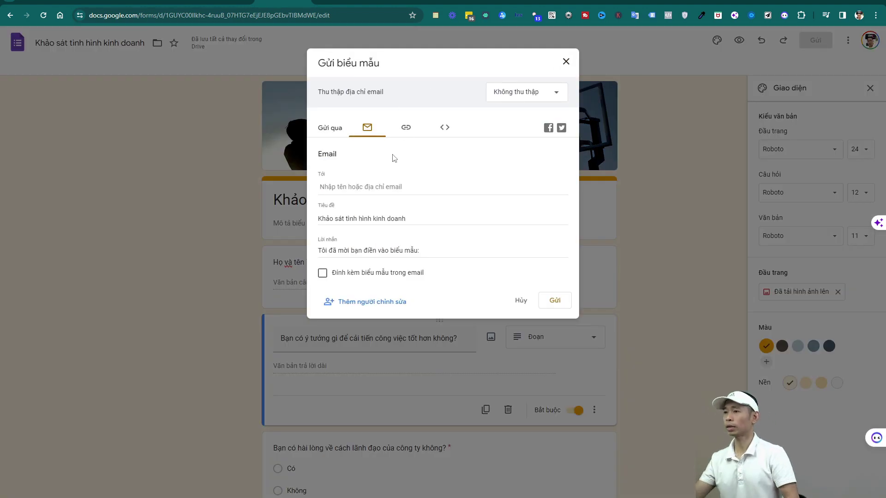
Tick Rút ngắn URL, copy the shortened forms.gle link, and close the send dialog
{"action": "left_click", "coordinate": [406, 128]}
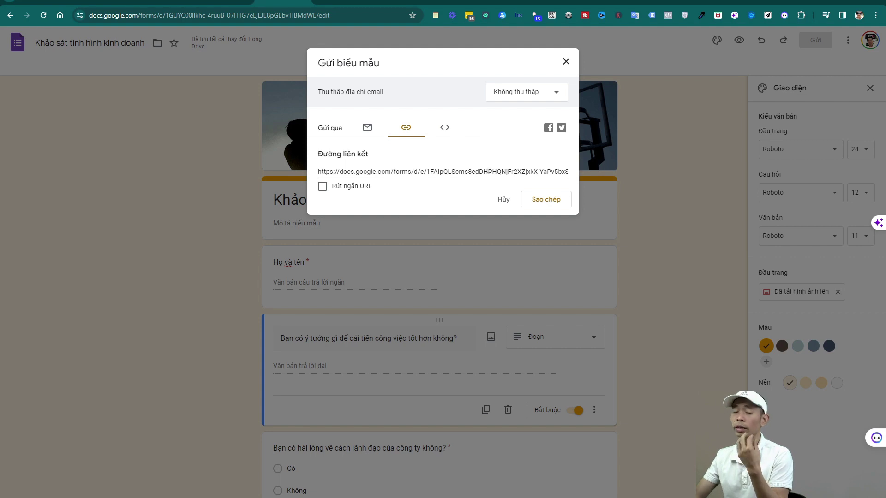
{"action": "left_click", "coordinate": [436, 126]}
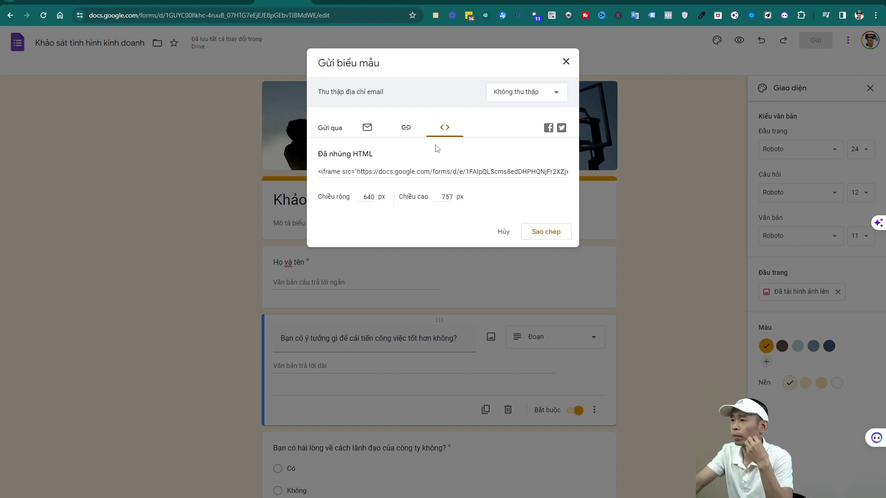
{"action": "left_click", "coordinate": [403, 128]}
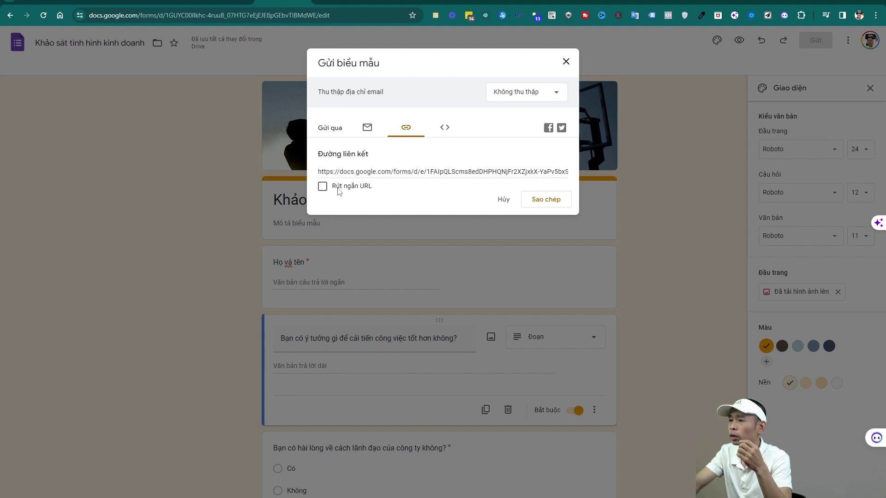
{"action": "left_click", "coordinate": [322, 187]}
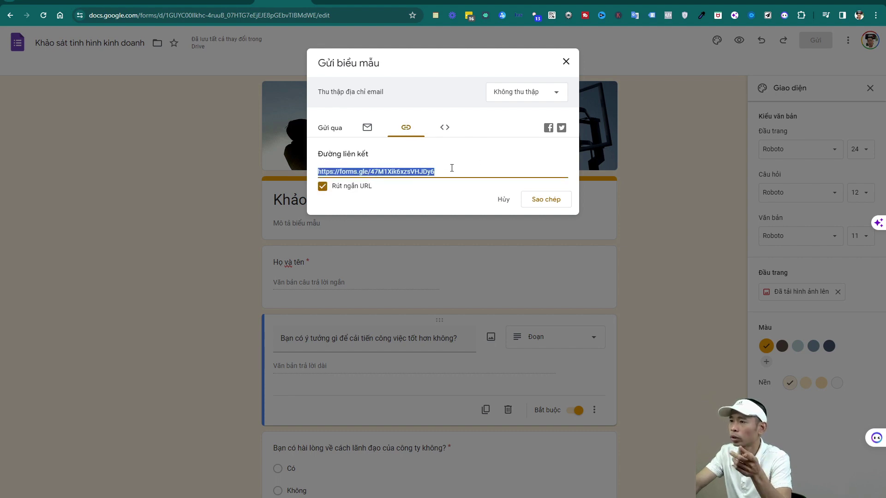
{"action": "left_click", "coordinate": [545, 199]}
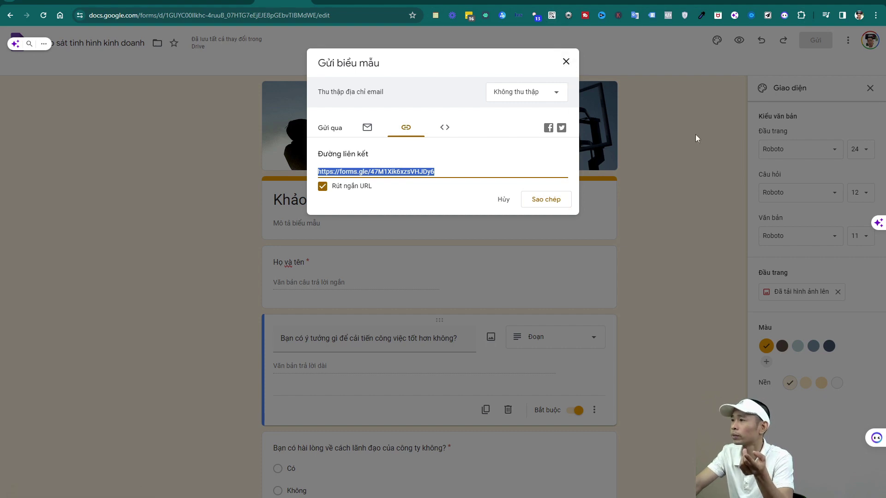
{"action": "left_click", "coordinate": [564, 62]}
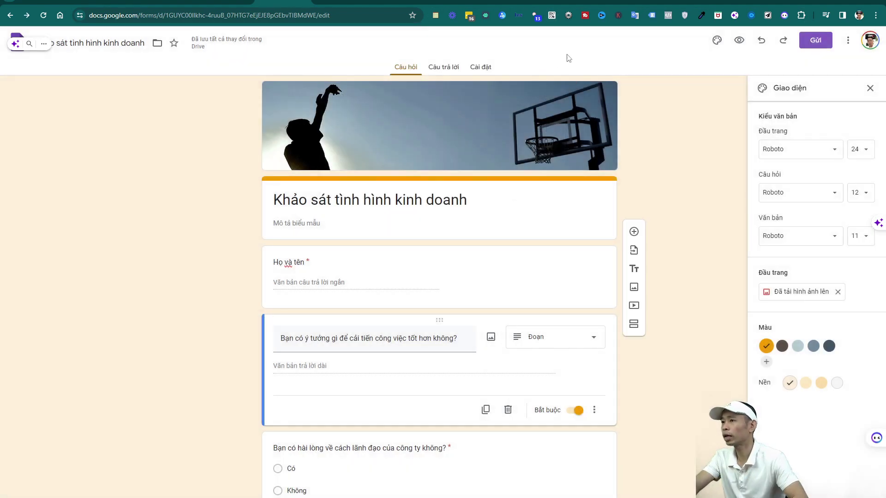
Open the copied forms.gle short link in a new browser tab
{"action": "key", "text": "ctrl+t"}
{"action": "left_click", "coordinate": [244, 10]}
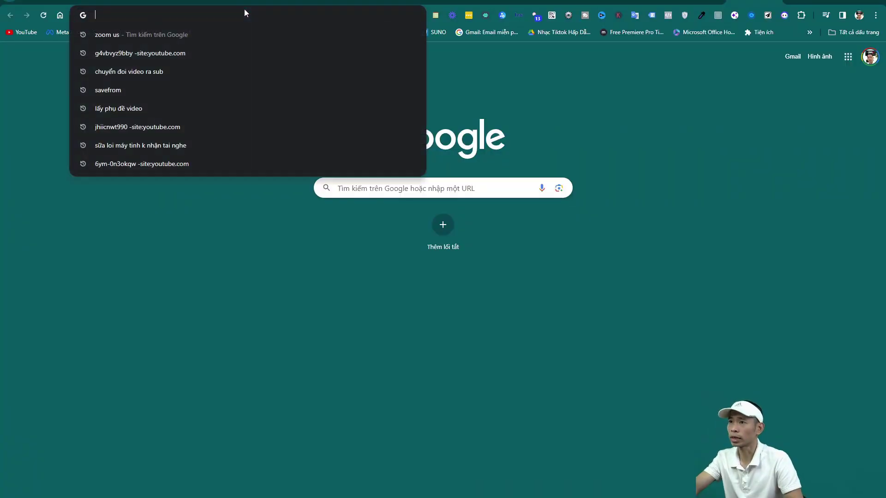
{"action": "type", "text": "https://forms.gle/47M1Xik6xzsVHJDy6"}
{"action": "key", "text": "Return"}
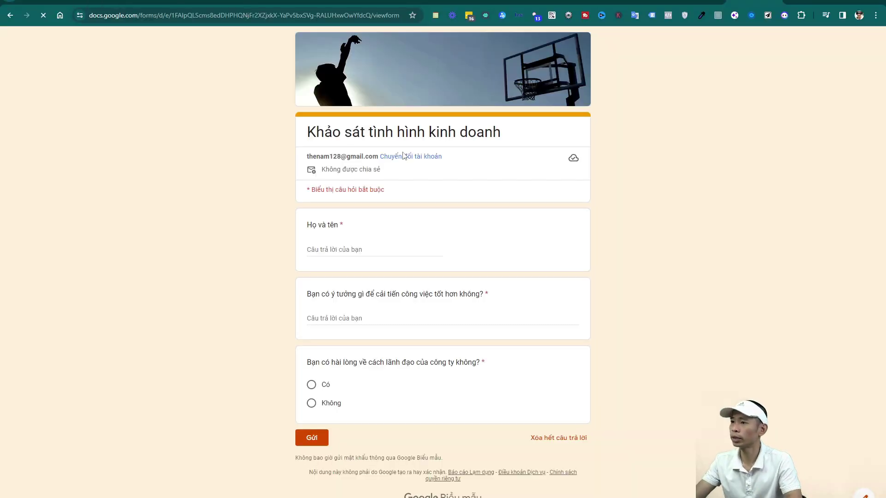
Submit a test response with a full name, 'Không' for the ideas question, and 'Có' for leadership
{"action": "left_click", "coordinate": [349, 248]}
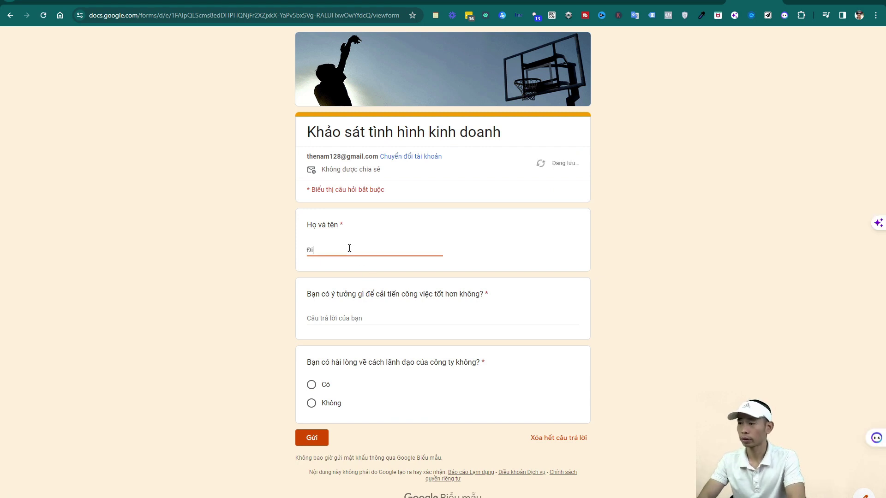
{"action": "key", "text": "Tab"}
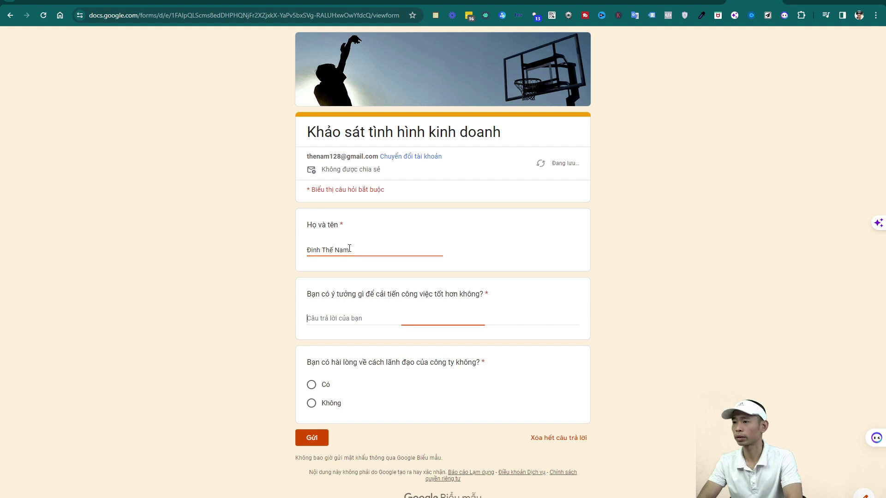
{"action": "type", "text": "Không"}
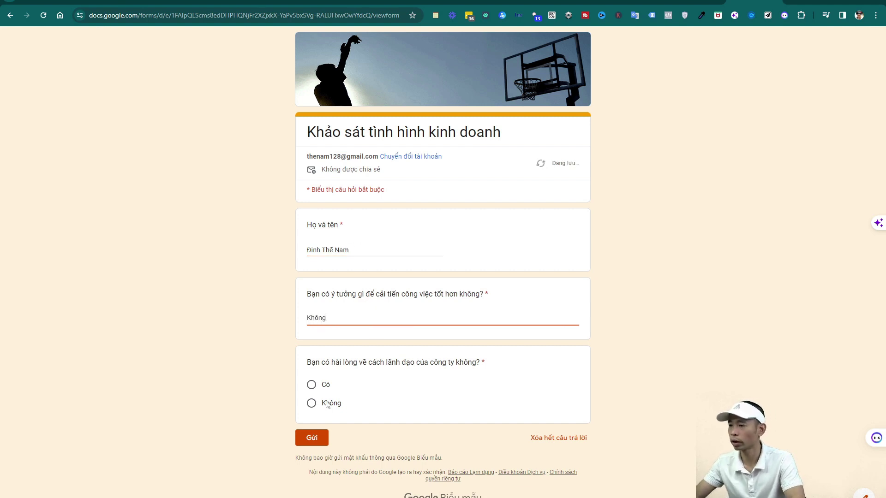
{"action": "left_click", "coordinate": [311, 384]}
{"action": "left_click", "coordinate": [308, 439]}
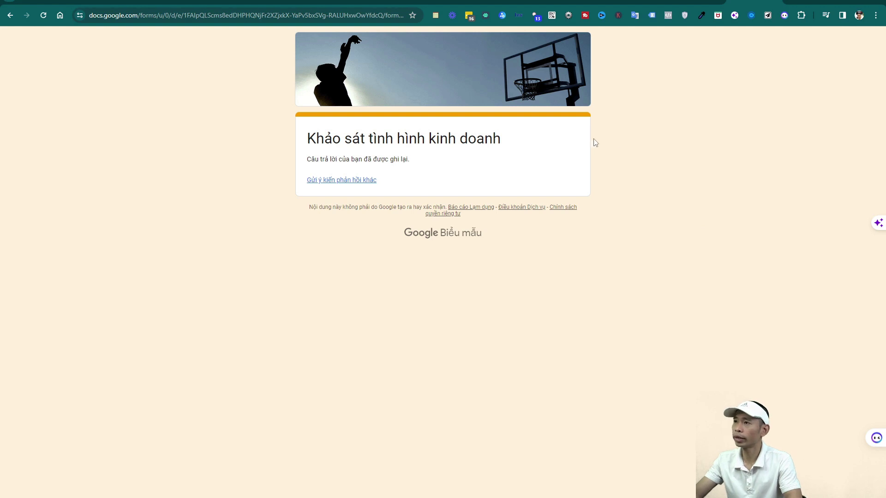
Switch to the linked response spreadsheet and reload it to fetch the new response
{"action": "left_click", "coordinate": [225, 2]}
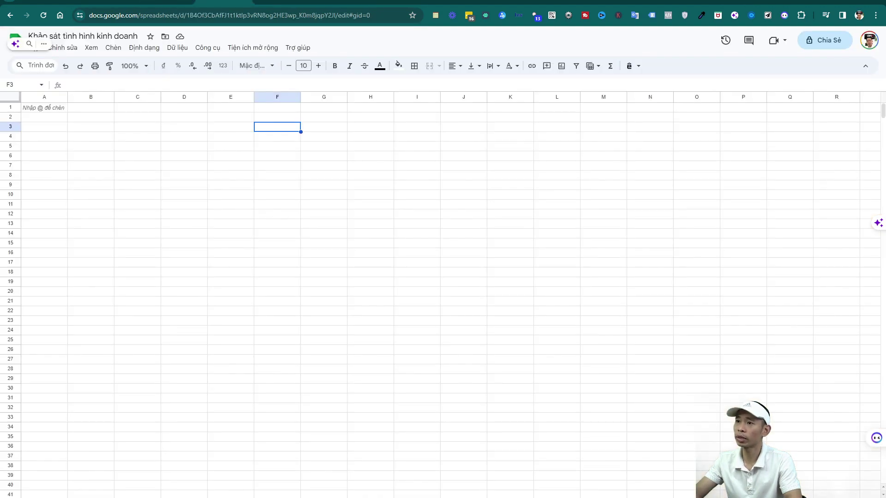
{"action": "left_click", "coordinate": [174, 158]}
{"action": "left_click", "coordinate": [43, 15]}
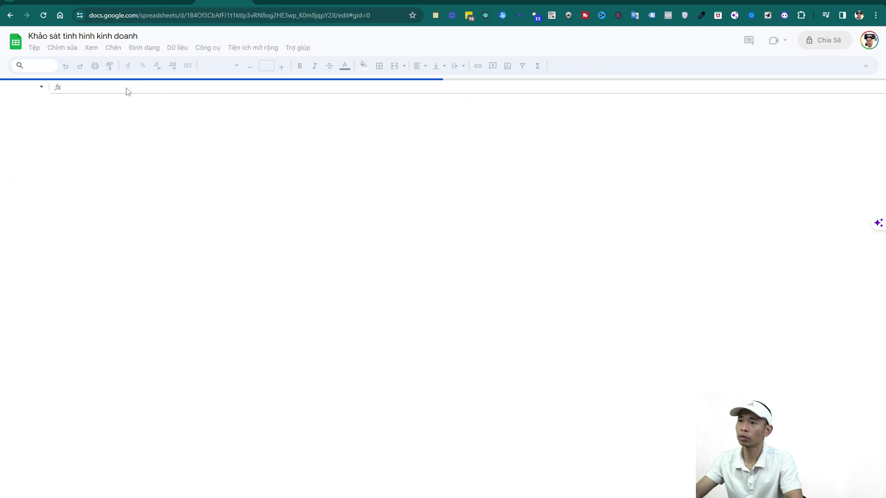
{"action": "scroll", "coordinate": [228, 197], "scroll_direction": "down", "scroll_amount": 3}
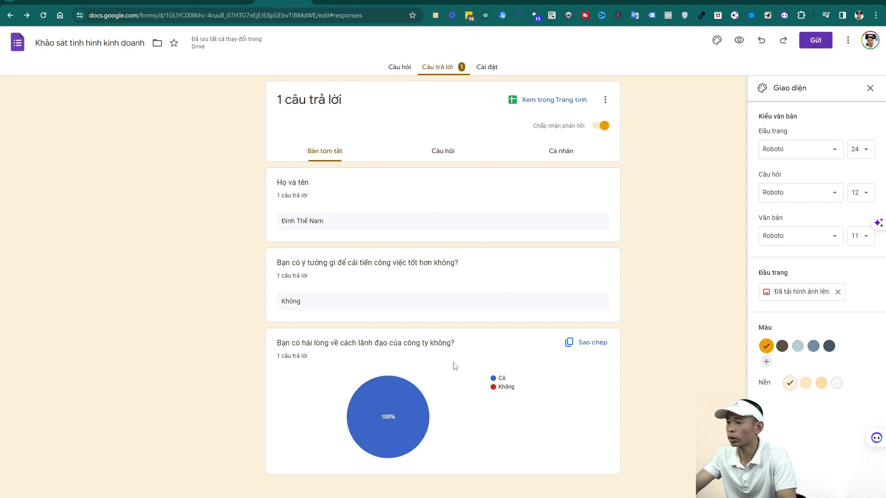
Return from the Câu trả lời summary to the Câu hỏi view, showing the basketball header and Họ và tên question
{"action": "mouse_move", "coordinate": [406, 436]}
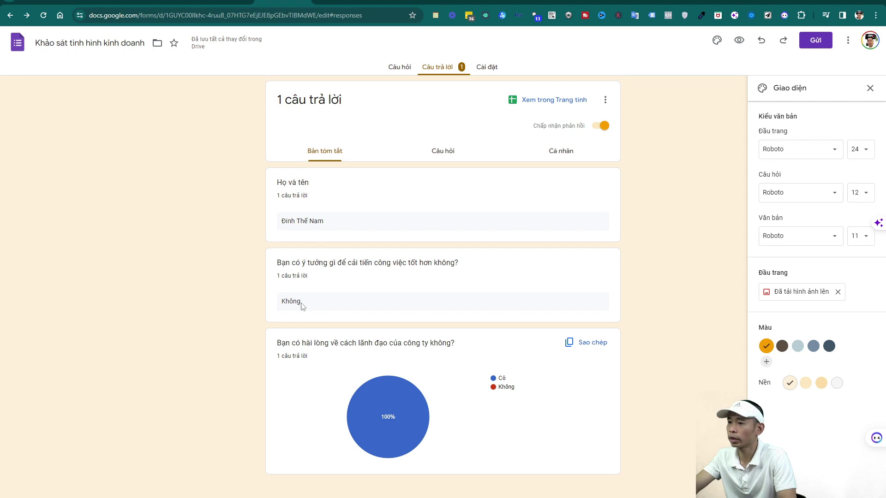
{"action": "mouse_move", "coordinate": [401, 387]}
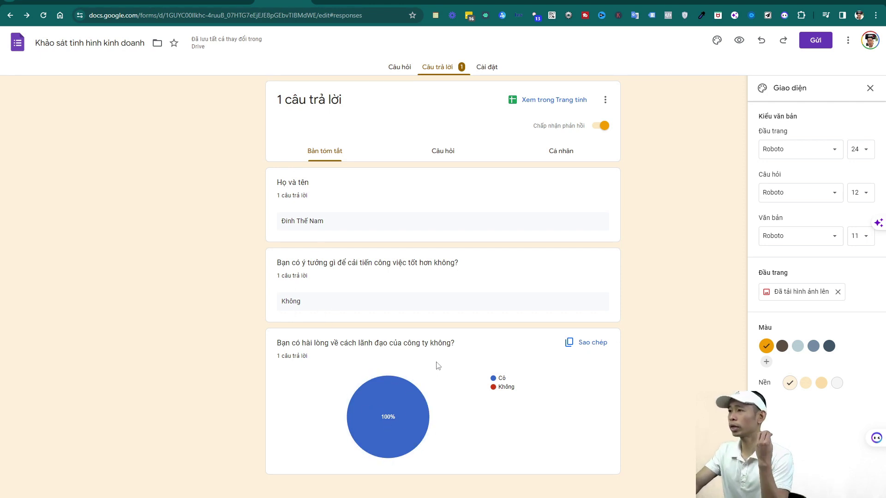
{"action": "left_click", "coordinate": [400, 68]}
{"action": "left_click", "coordinate": [436, 68]}
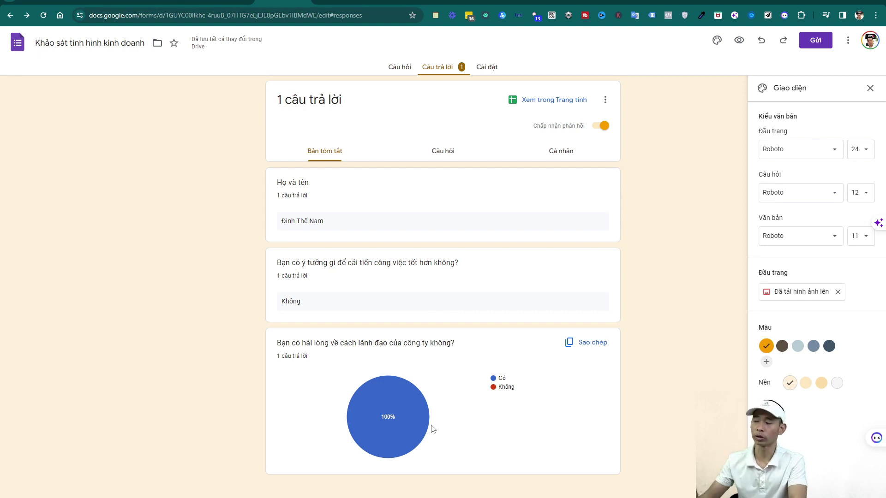
{"action": "left_click", "coordinate": [400, 68]}
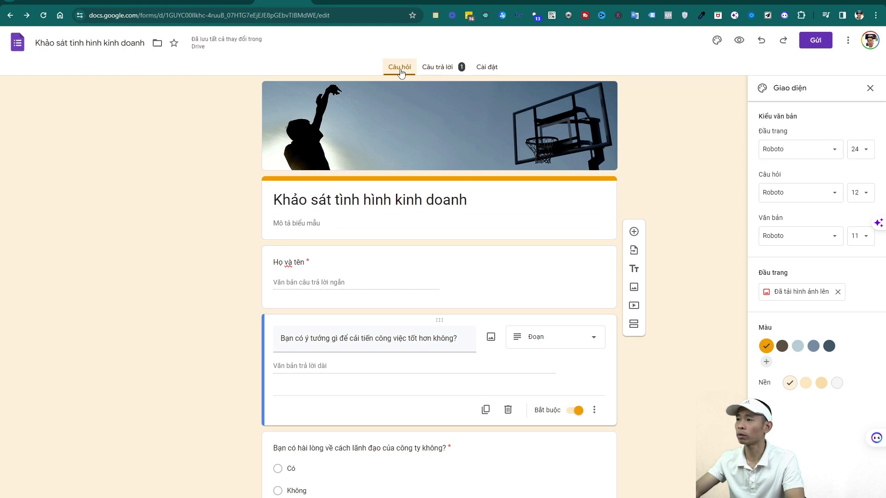